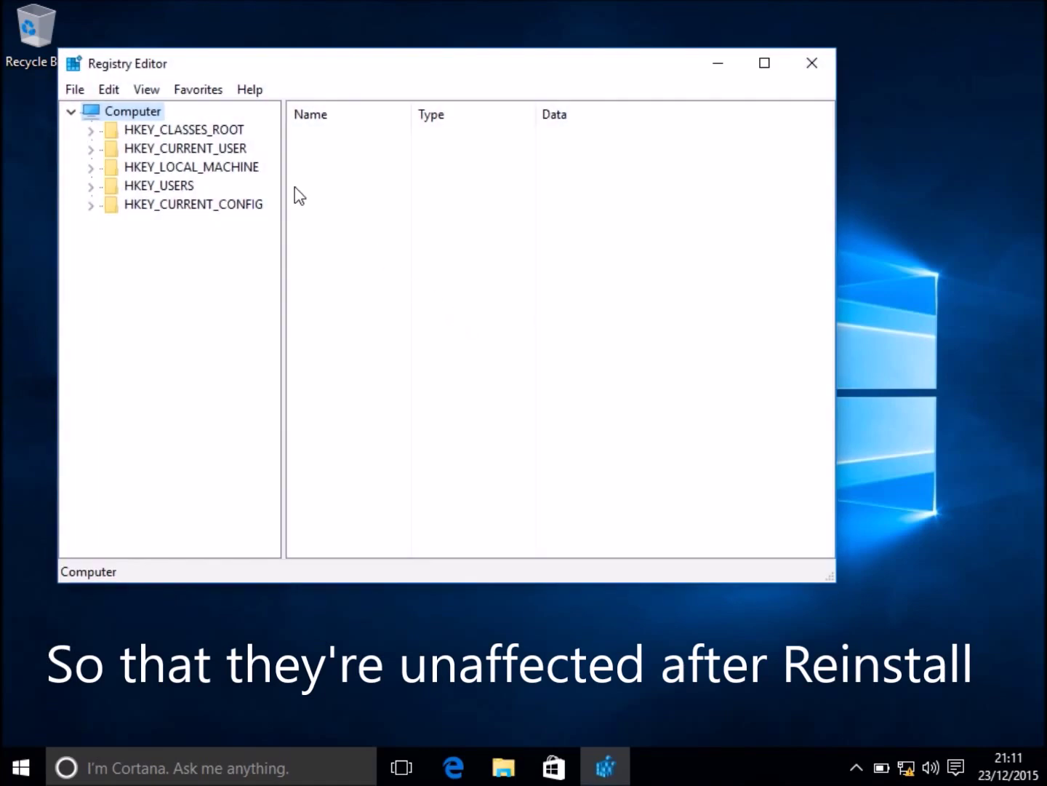
Export the whole registry from Computer to the Desktop as 'registry backup'.
right_click(141, 114)
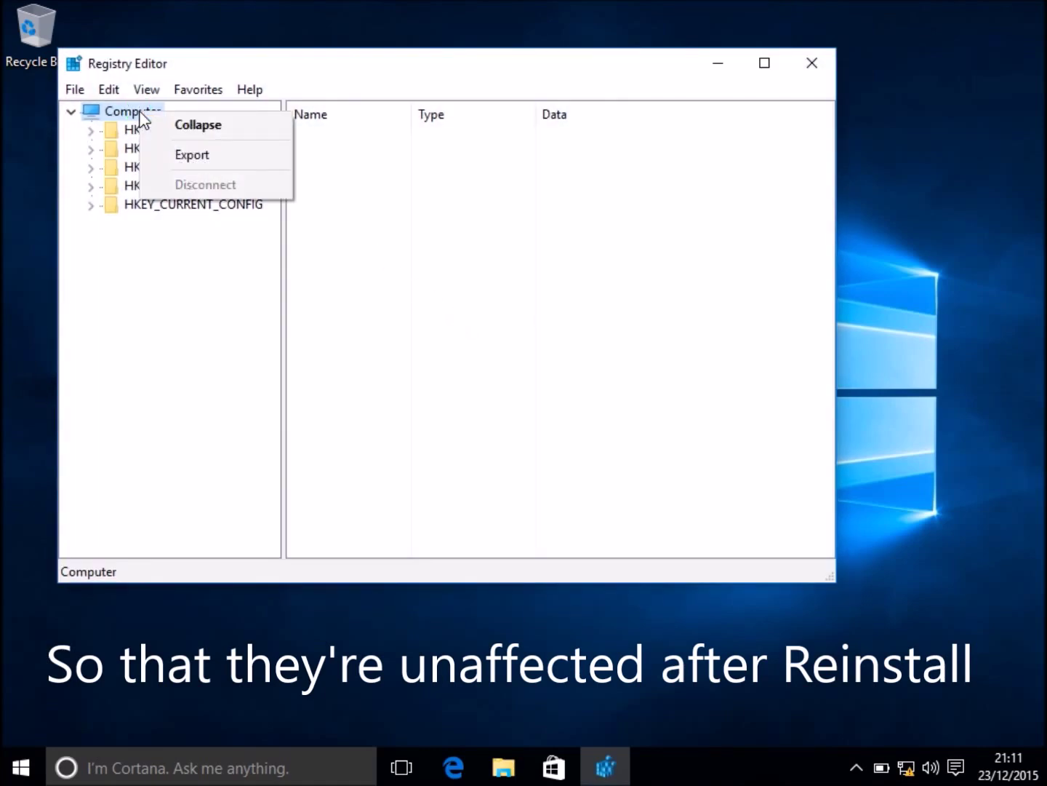
click(162, 164)
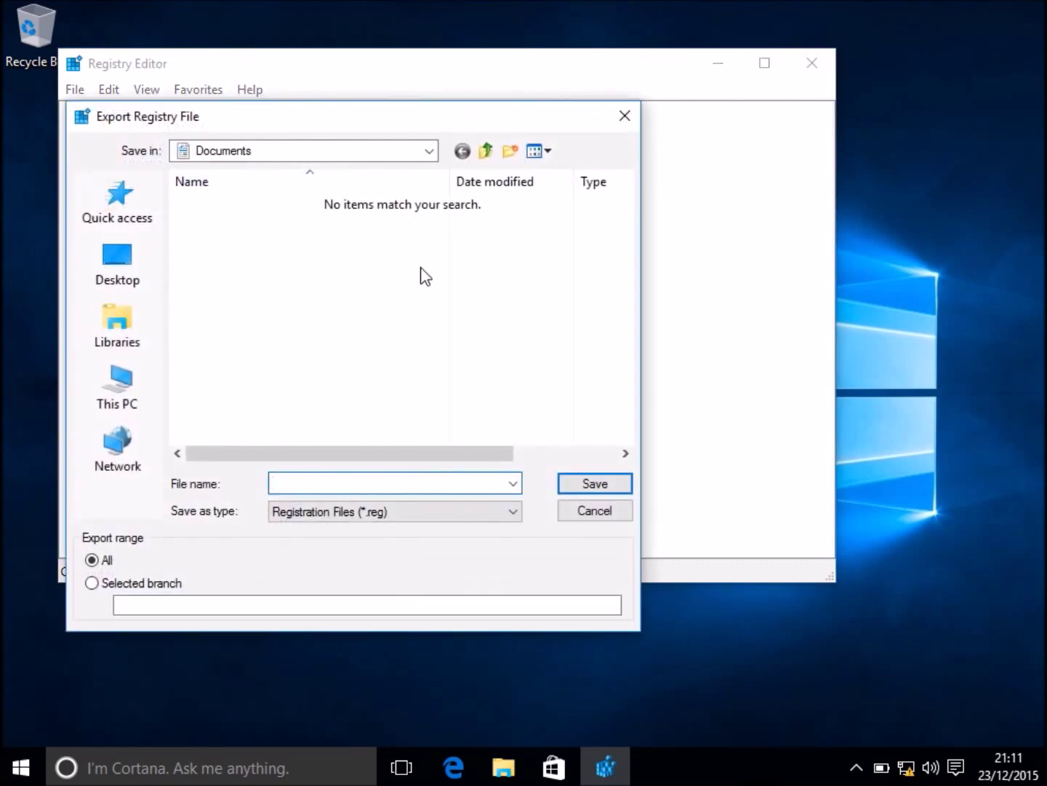
click(115, 262)
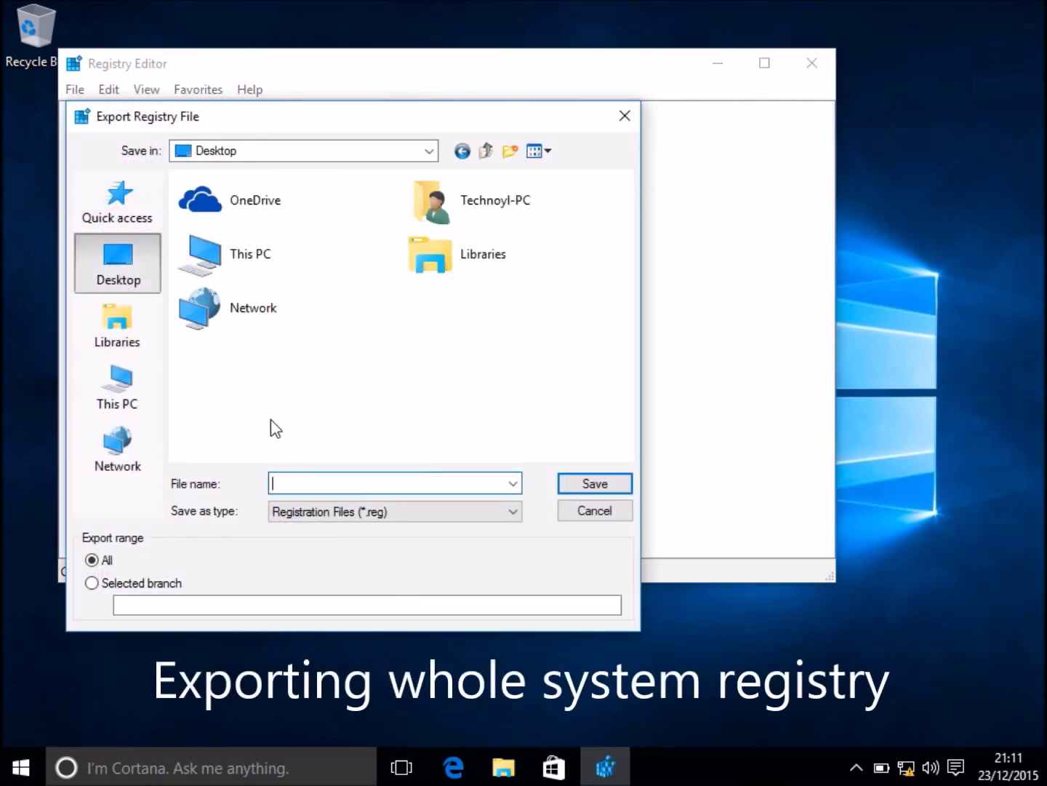
text(registry backup)
key(Return)
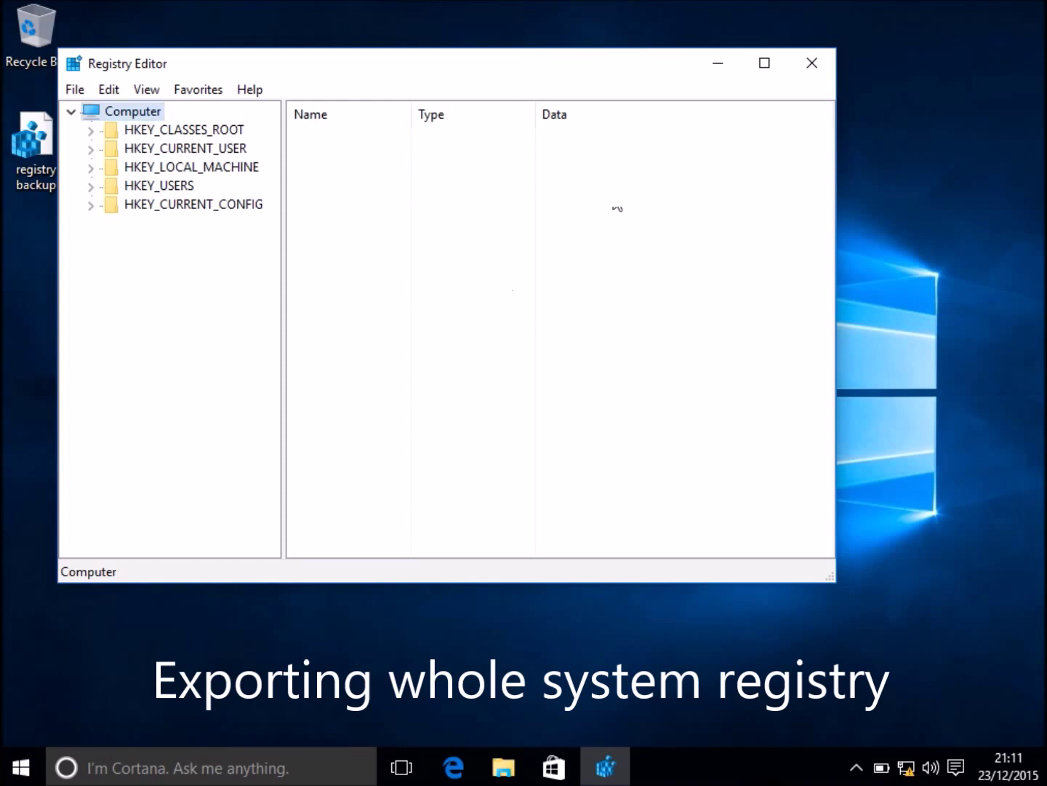
Close Registry Editor, view 'registry backup' in Notepad via Edit, then close Notepad.
click(810, 64)
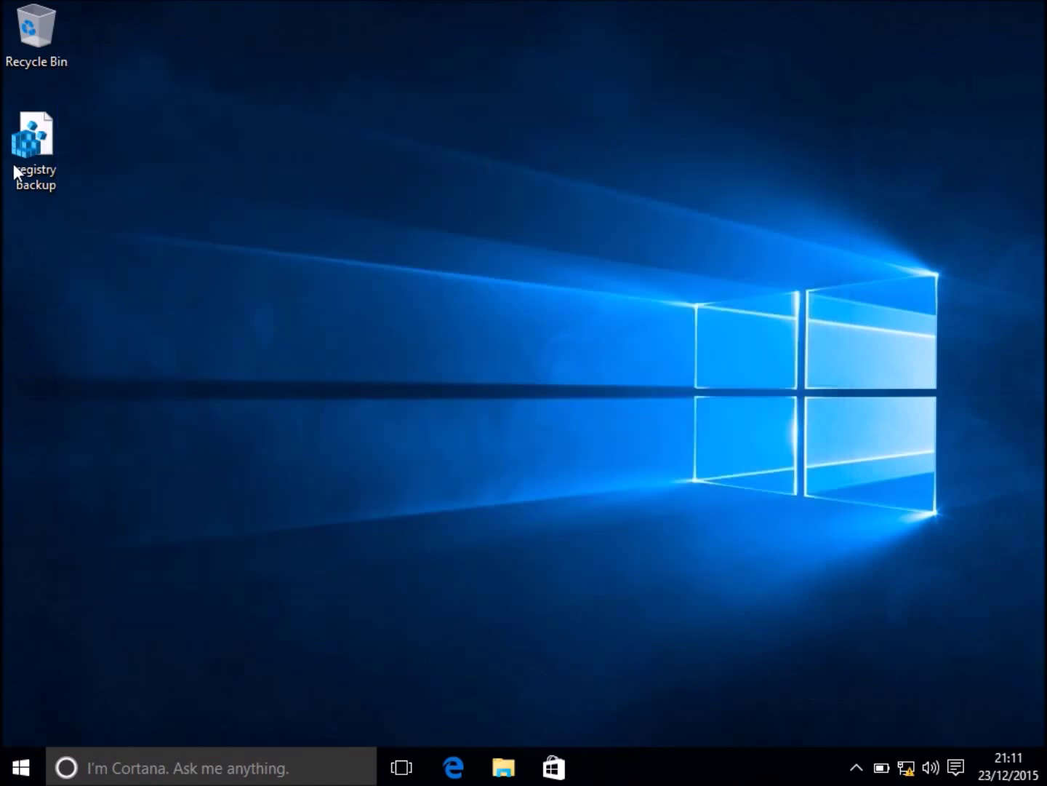
right_click(43, 177)
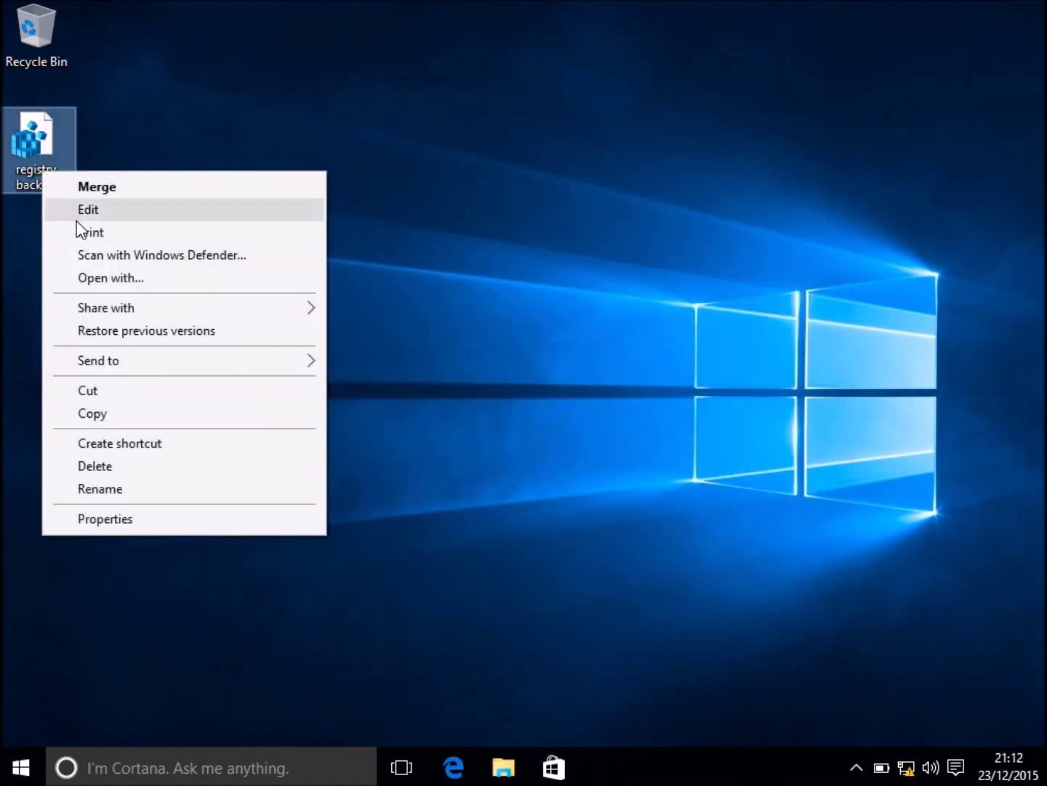
click(76, 217)
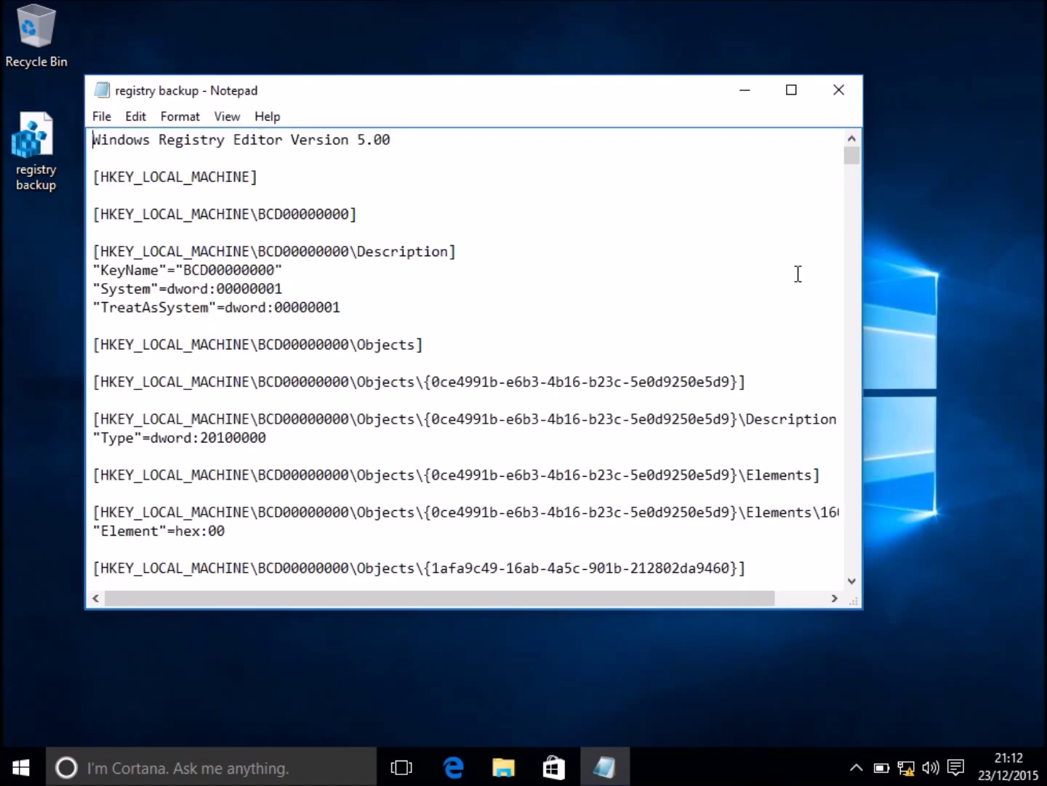
click(839, 93)
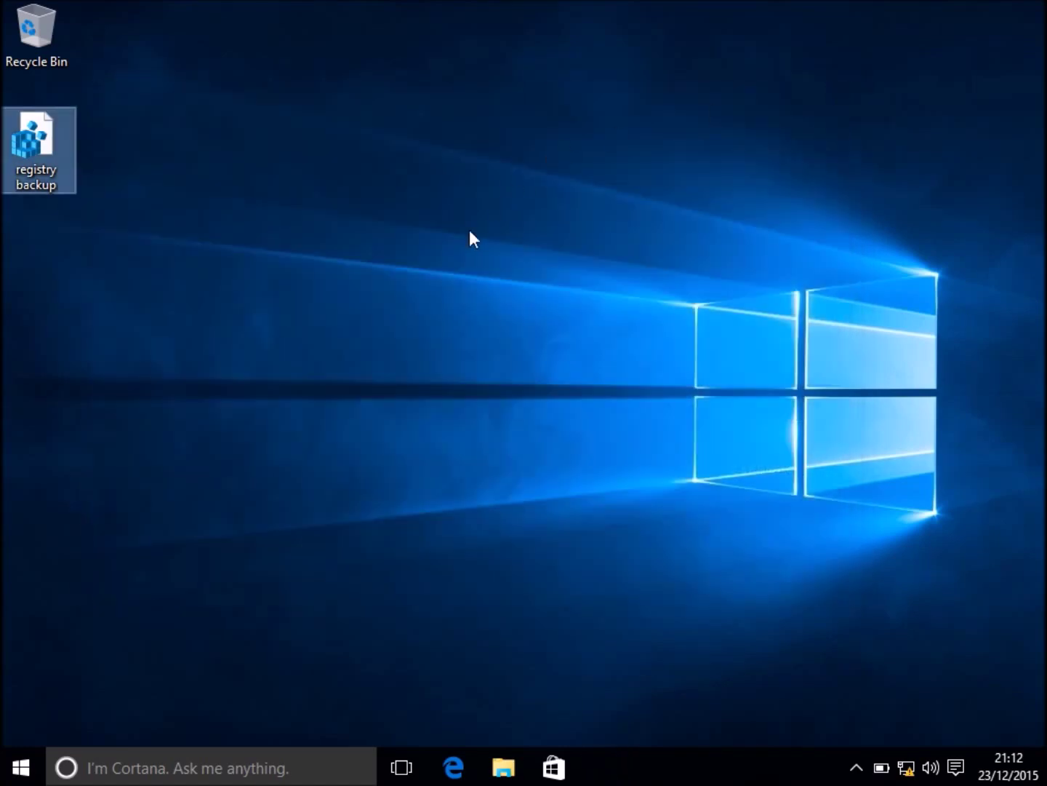
Launch Notepad through the Win+X Run prompt with 'notepad'.
right_click(20, 766)
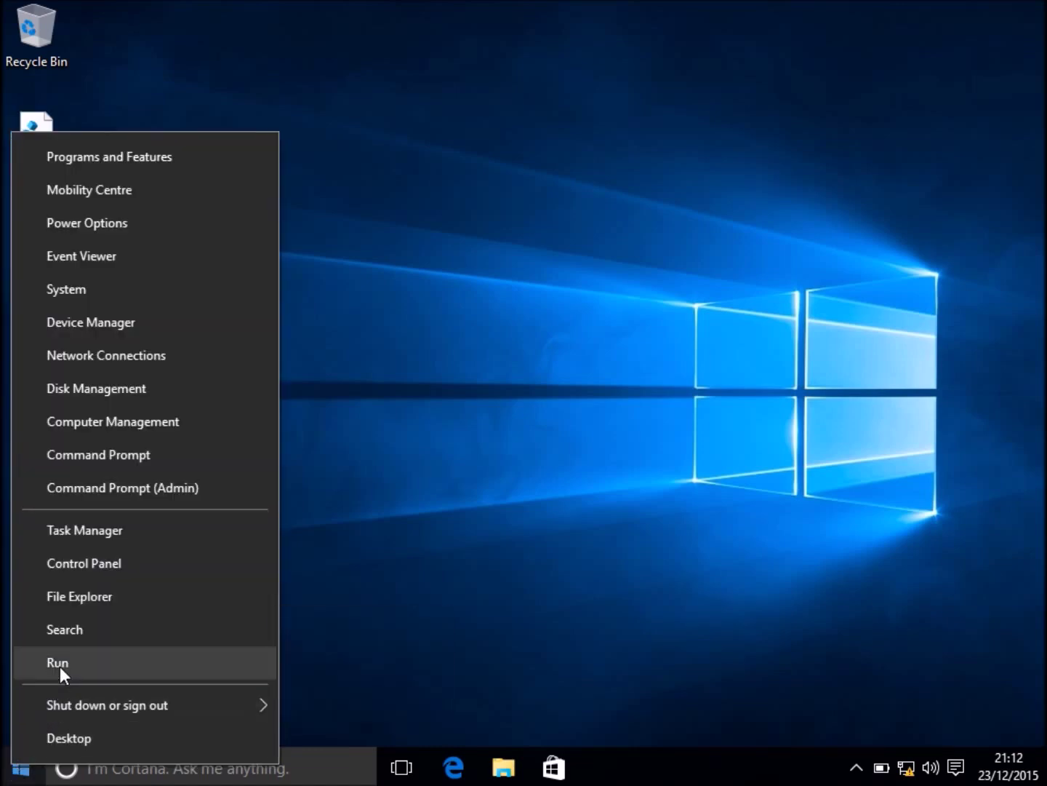
click(60, 664)
text(note)
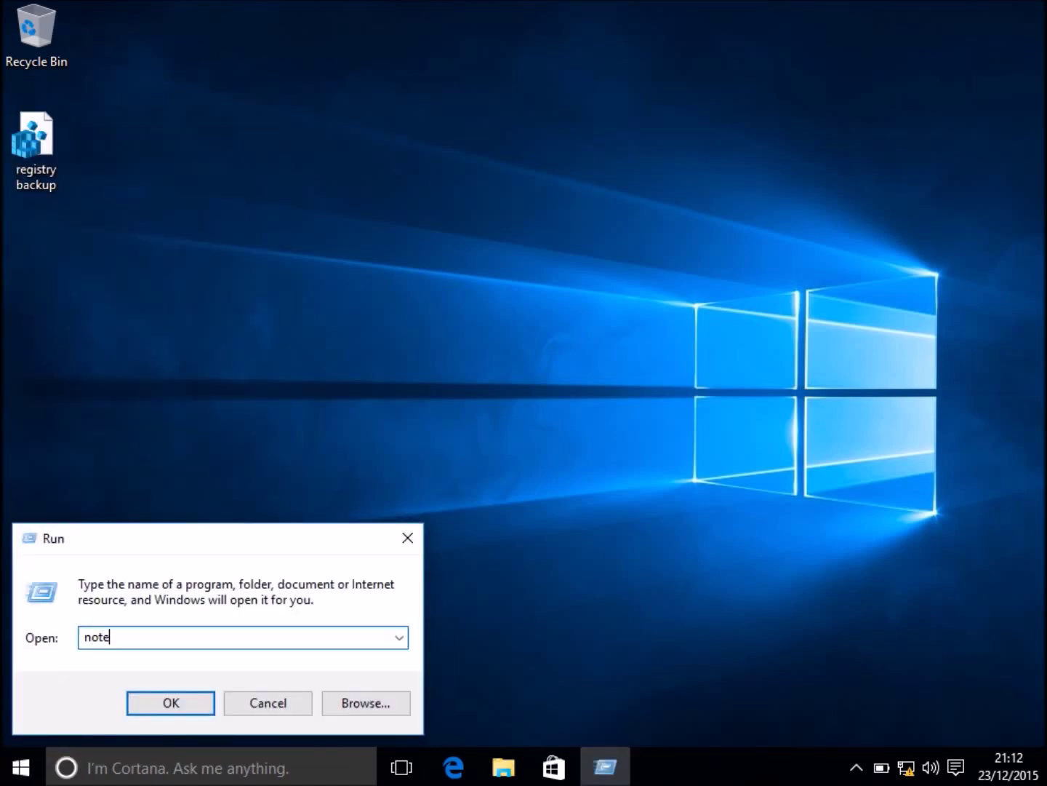
text(pad)
key(Return)
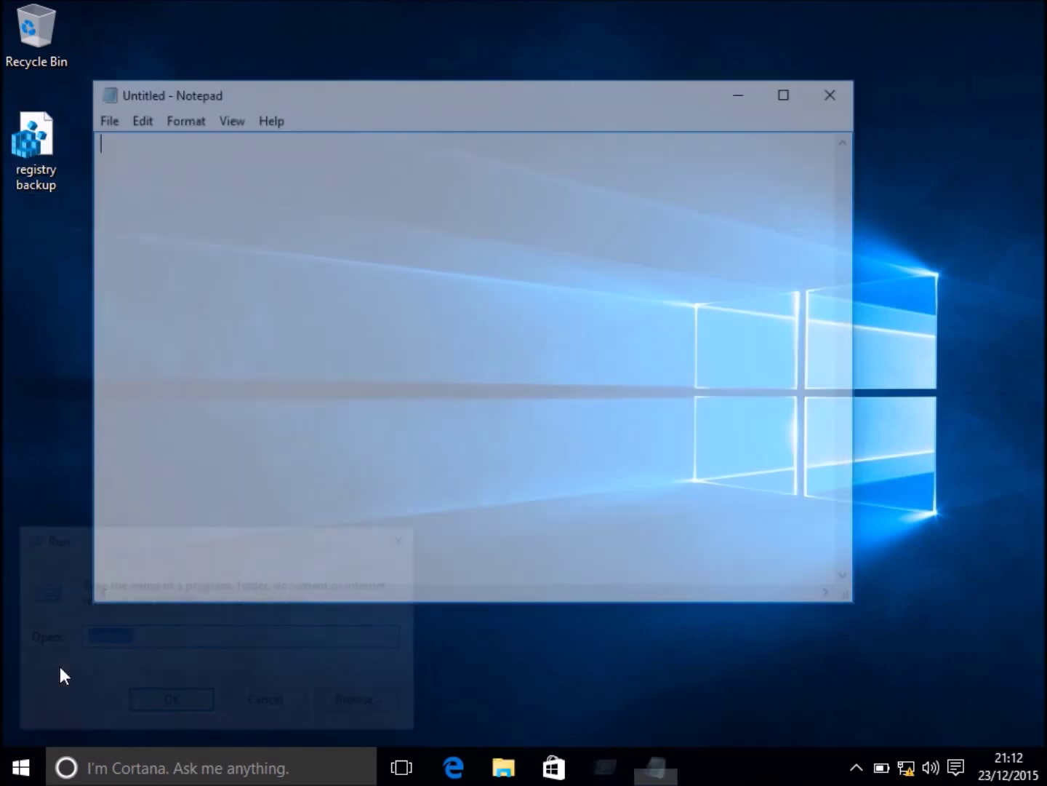
Write 'Hello World!' in the new note, close it and choose Save.
text(He)
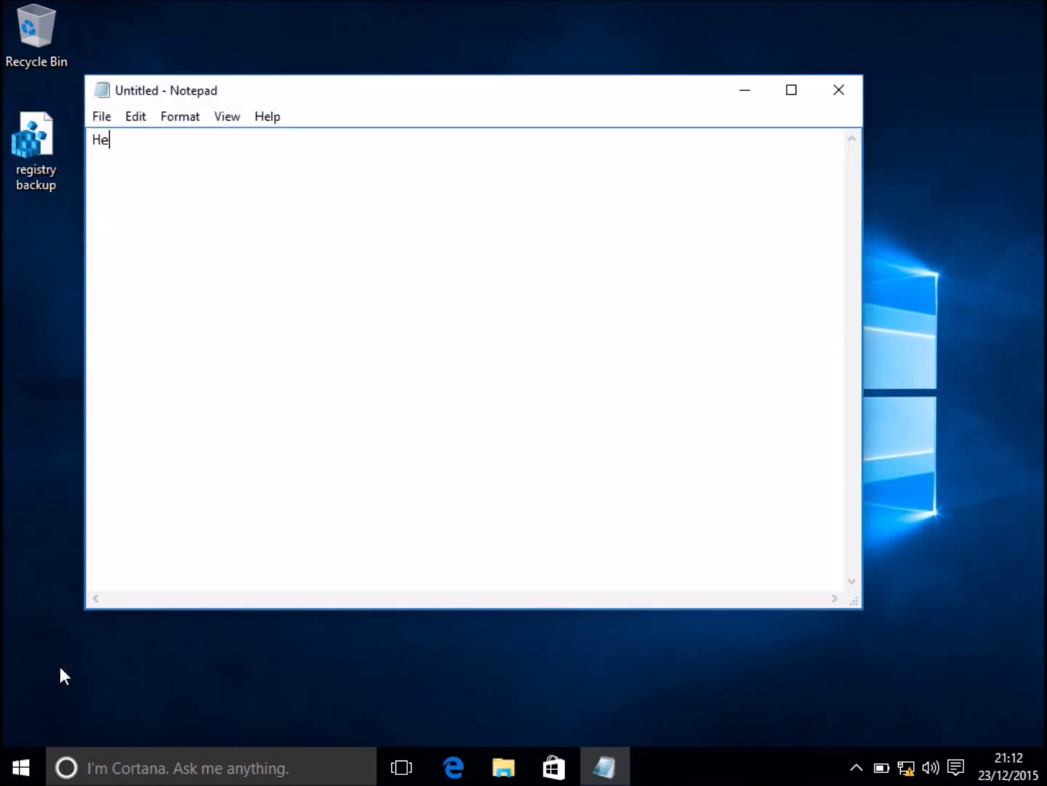
text(llo wOR)
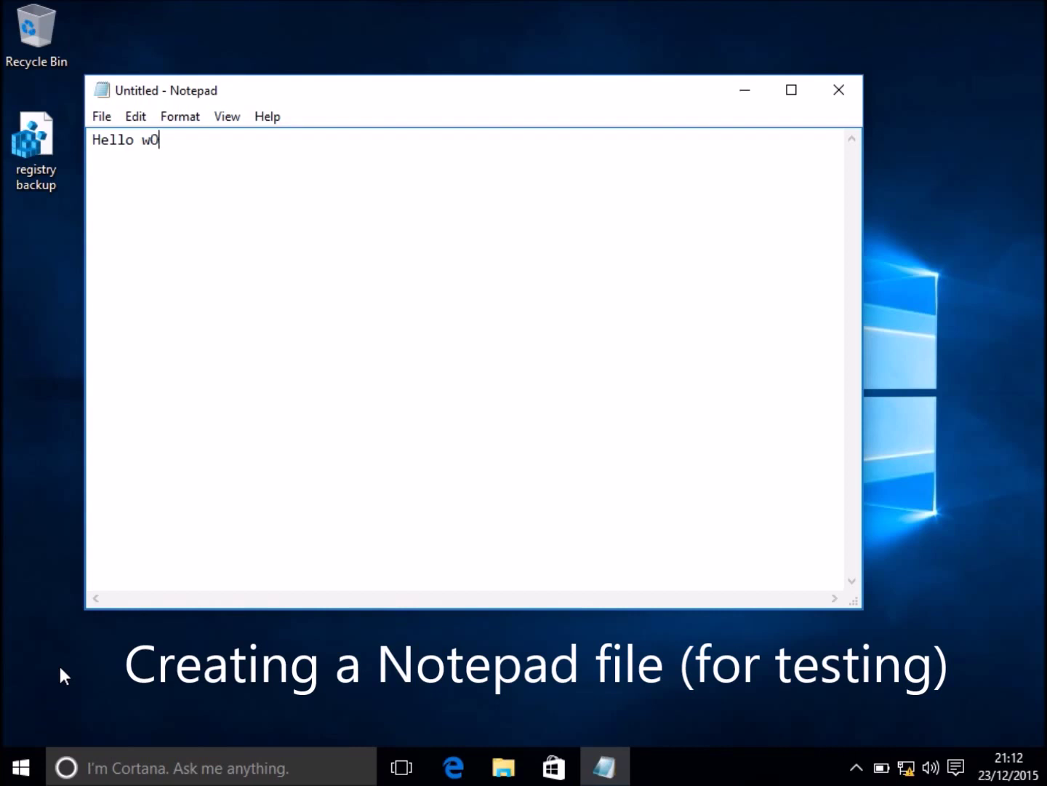
key(BackSpace)
key(BackSpace)
key(BackSpace)
text(World!)
key(Return)
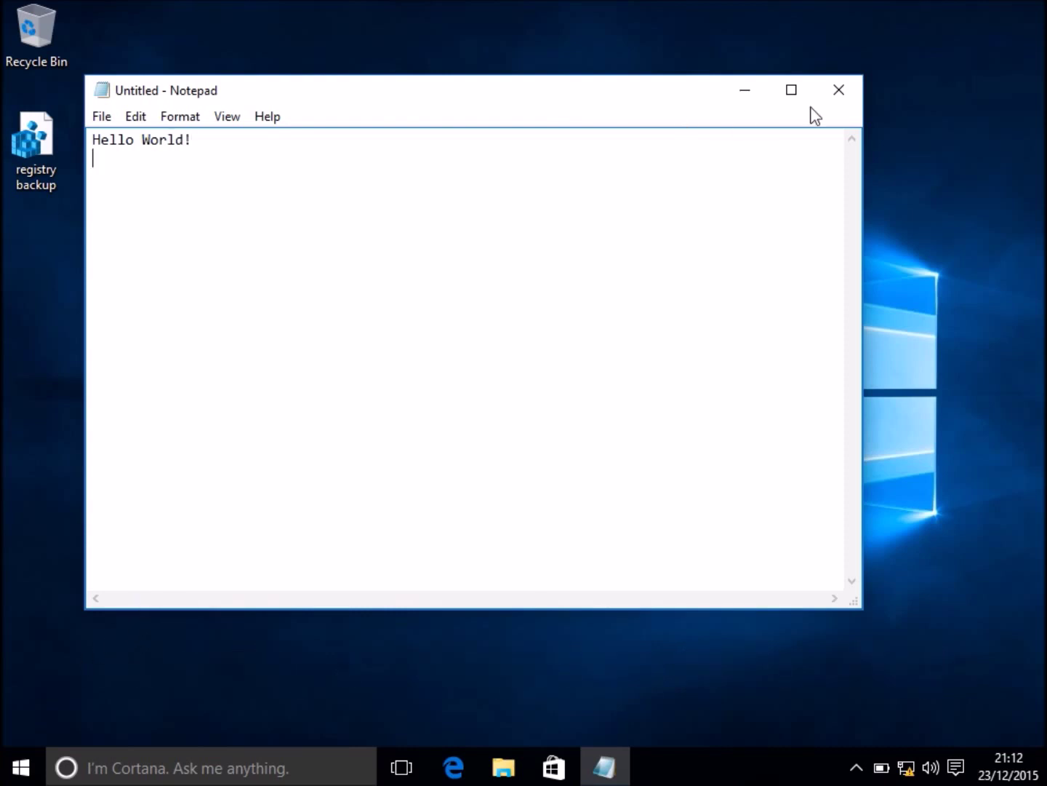
click(842, 93)
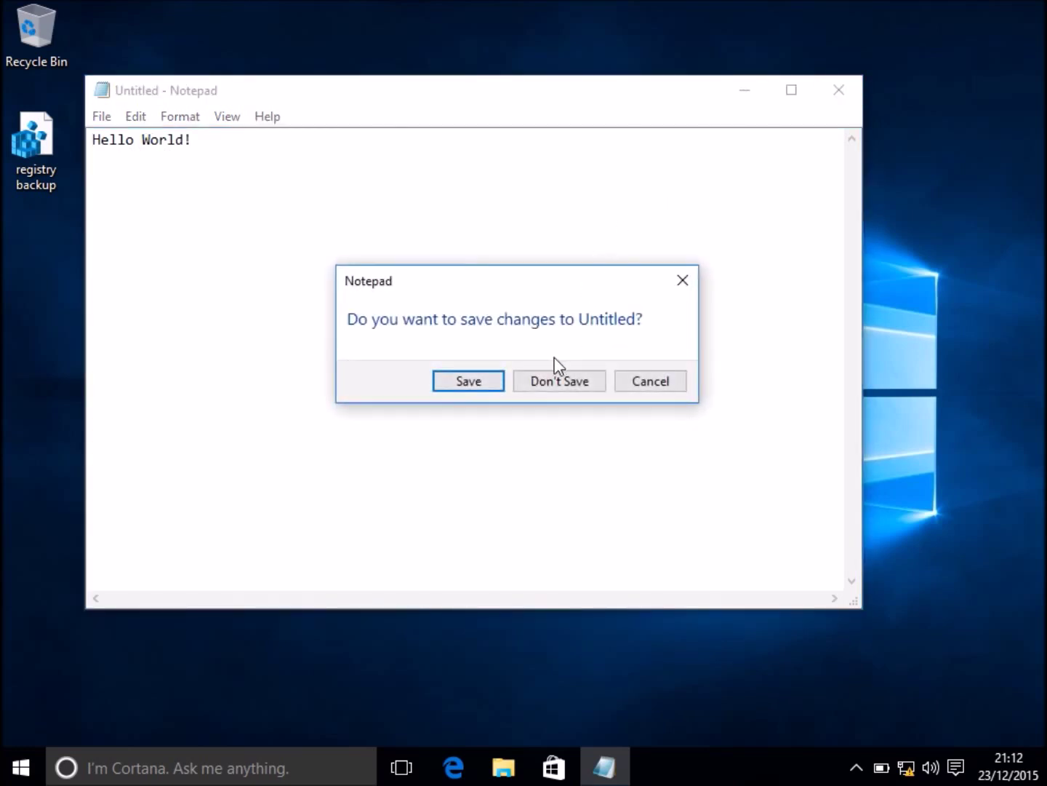
click(456, 387)
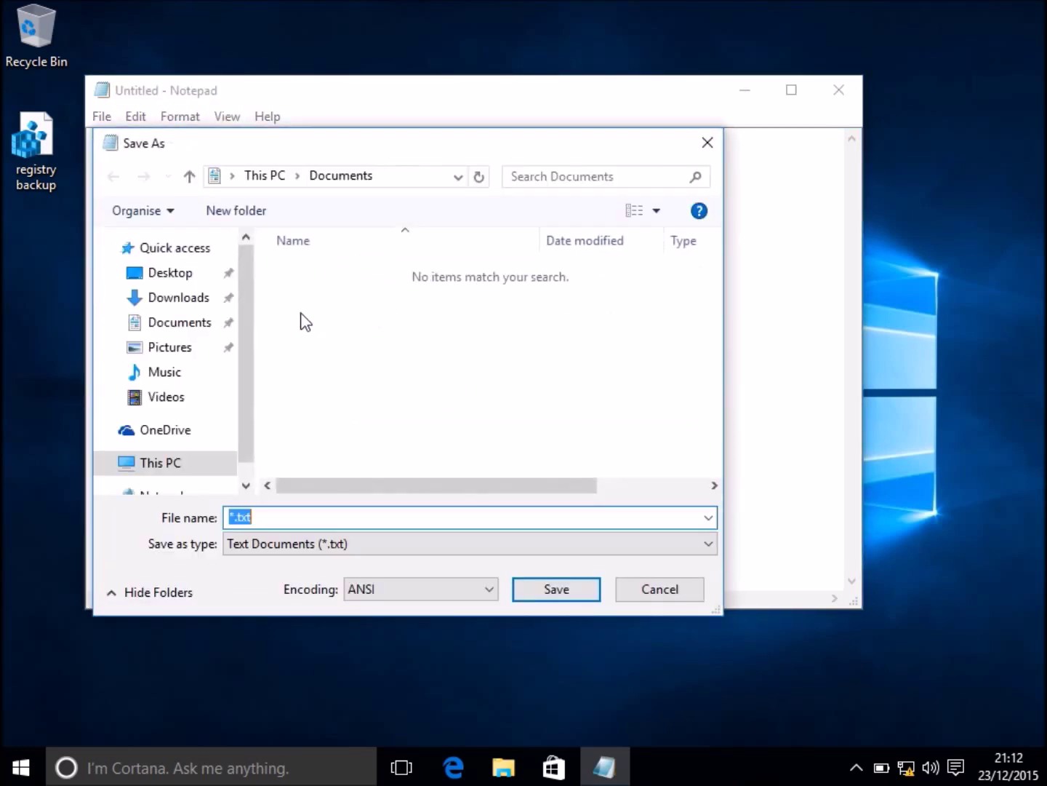
Save the note to the Desktop as Notepad-backup.txt and close Notepad.
click(164, 276)
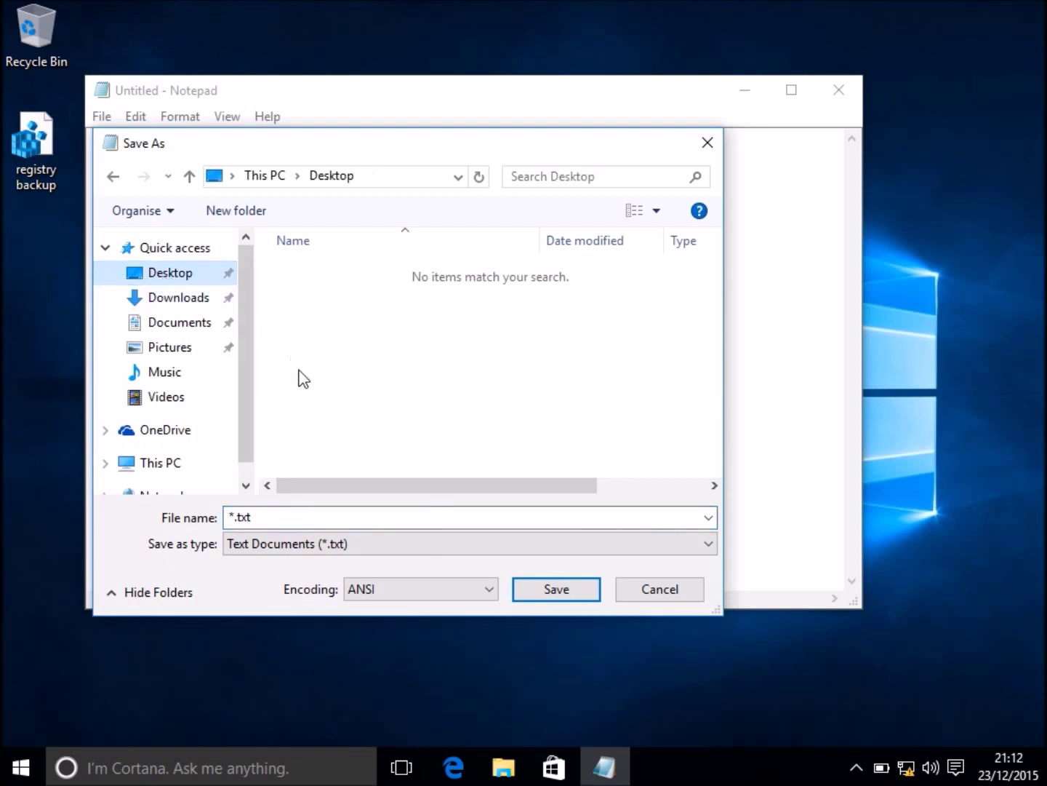
click(248, 516)
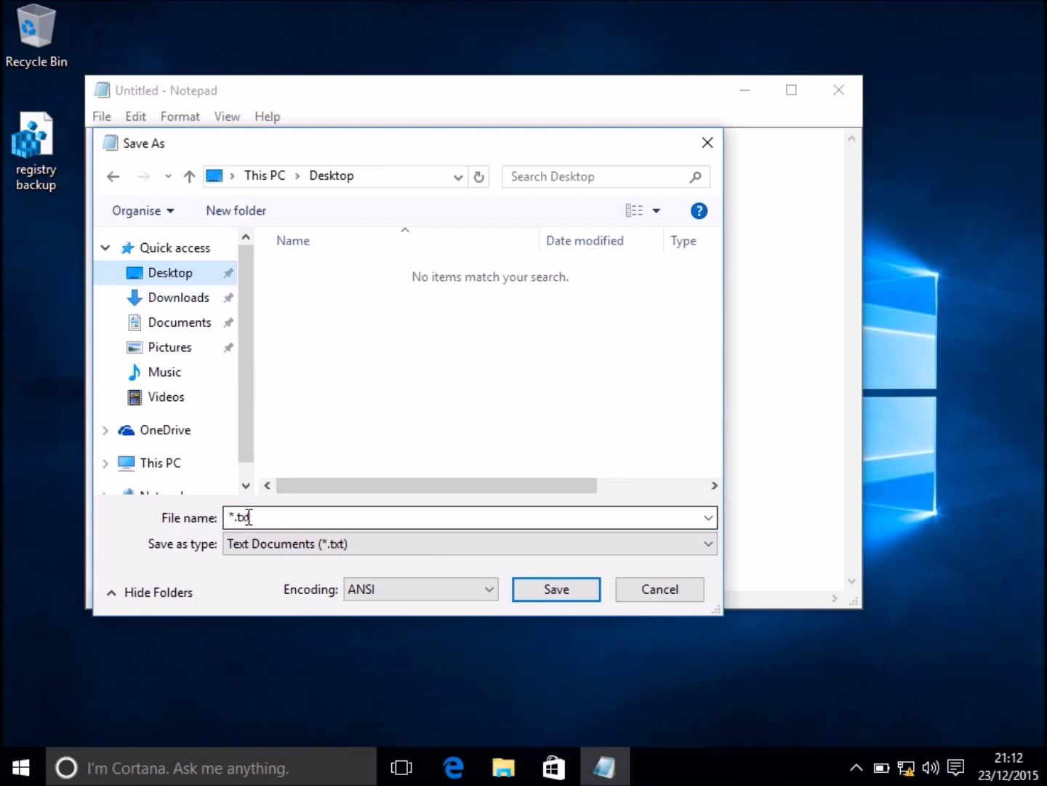
double_click(233, 514)
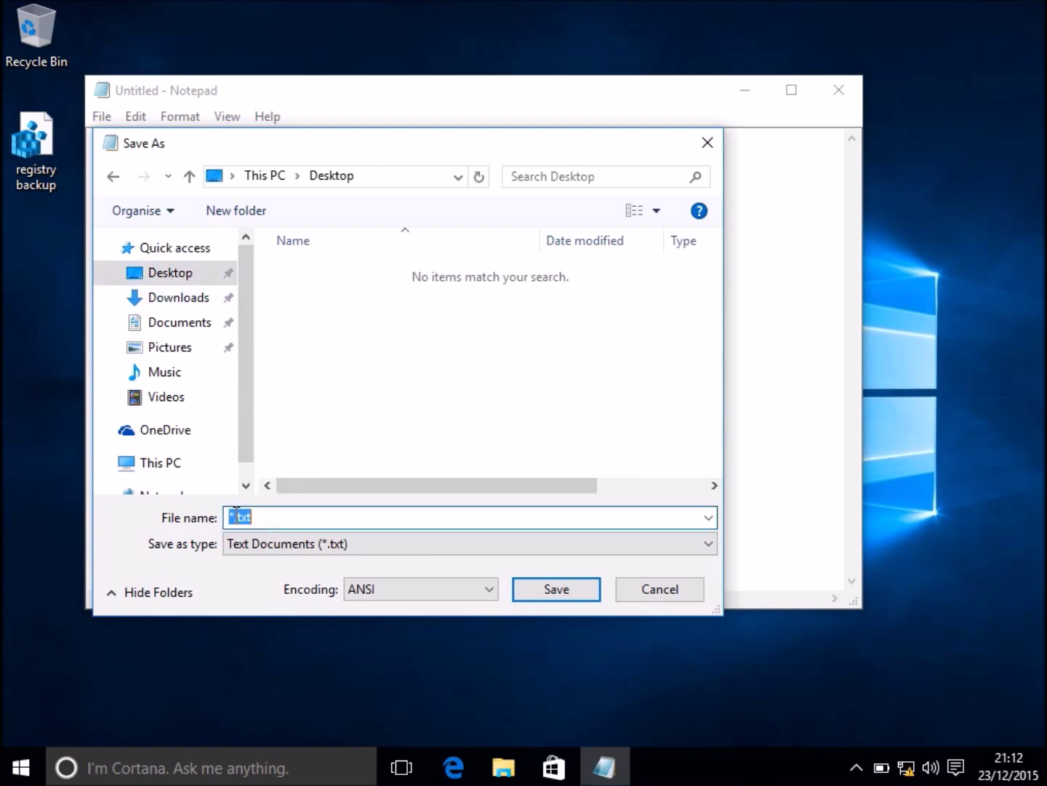
key(Right)
key(Left)
key(Left)
key(Left)
text(===)
key(BackSpace)
key(BackSpace)
key(BackSpace)
key(BackSpace)
text(Notep)
text(ad-)
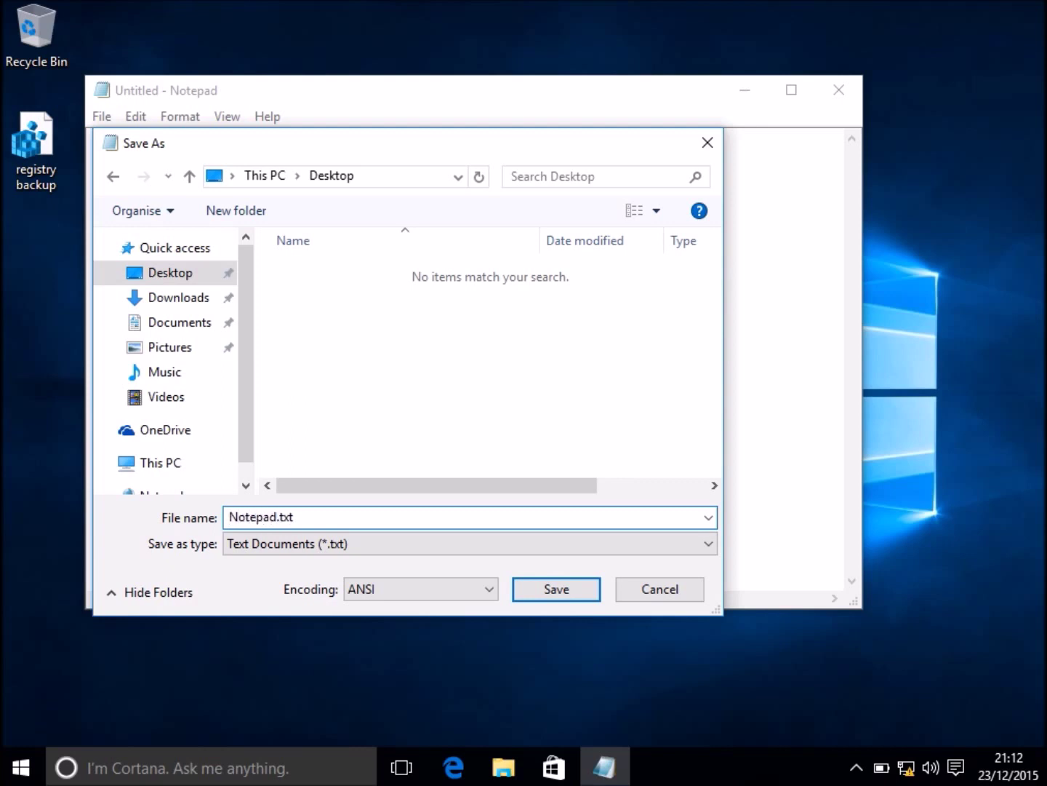
text(backuo)
key(BackSpace)
text(p)
key(Return)
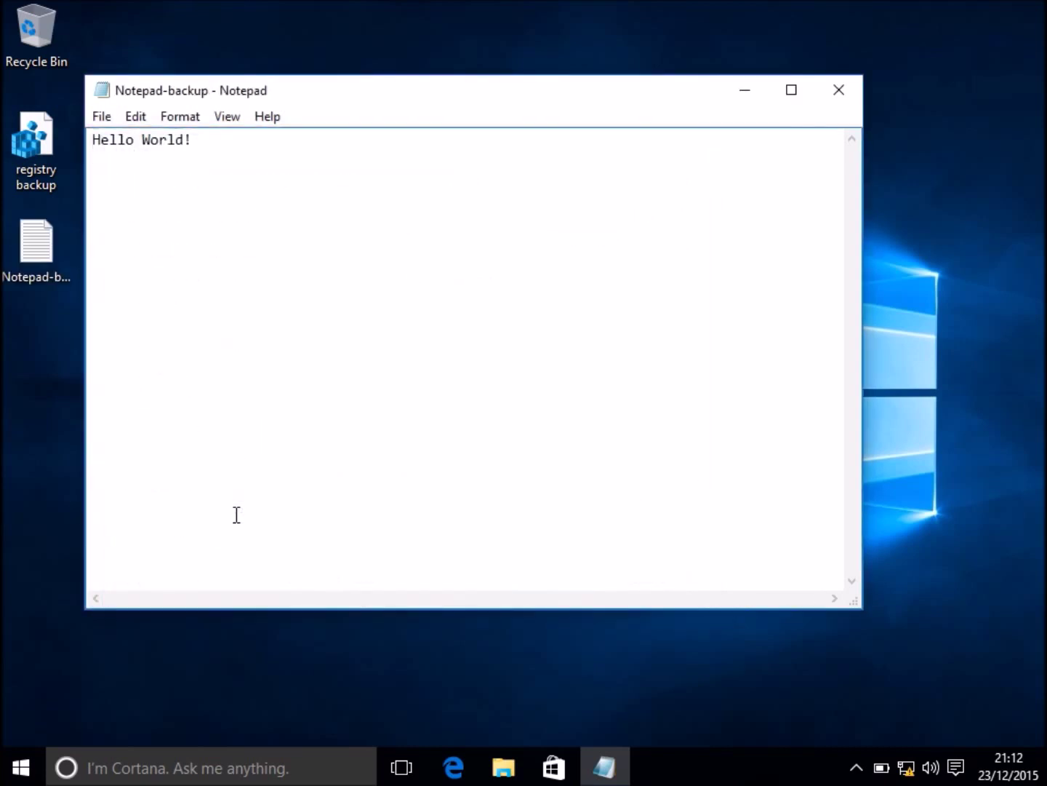
click(838, 89)
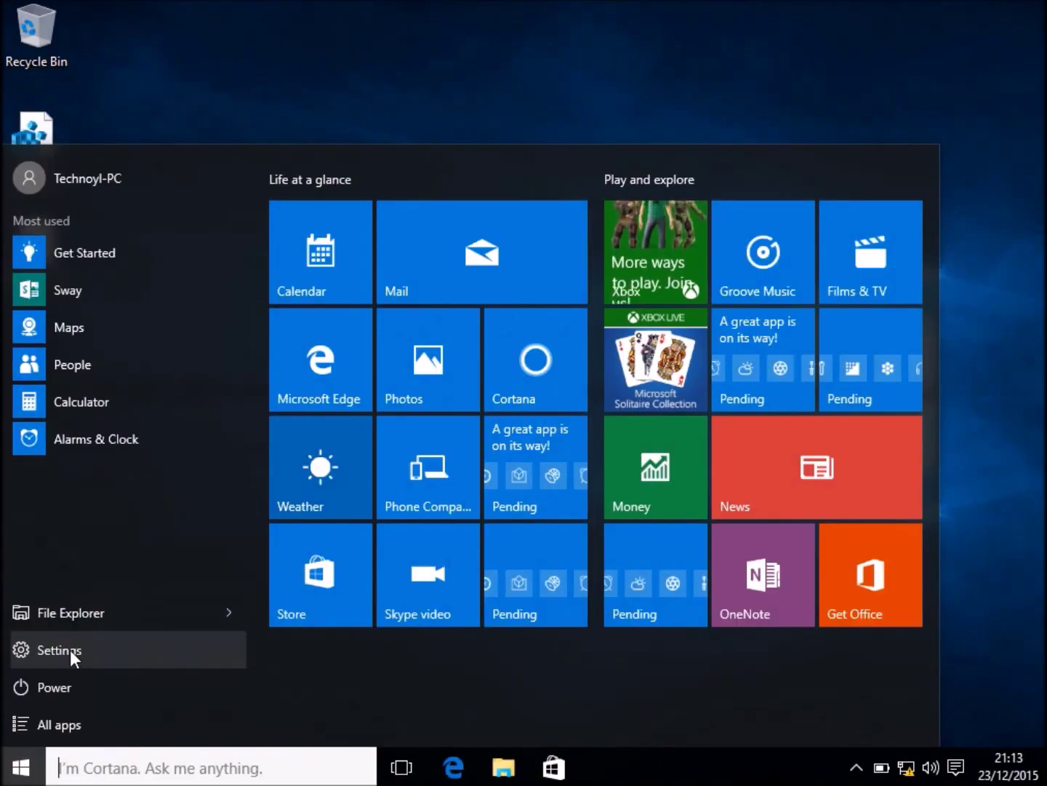
Go to Settings > Update & security > Recovery.
click(70, 650)
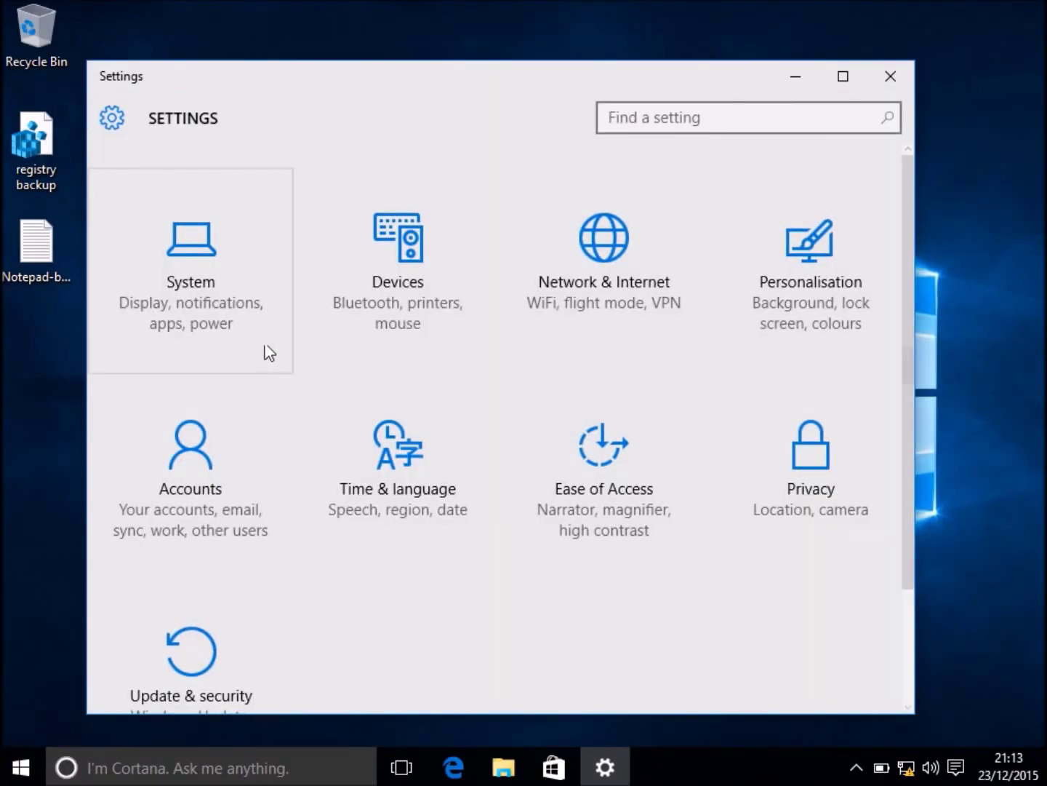
click(203, 649)
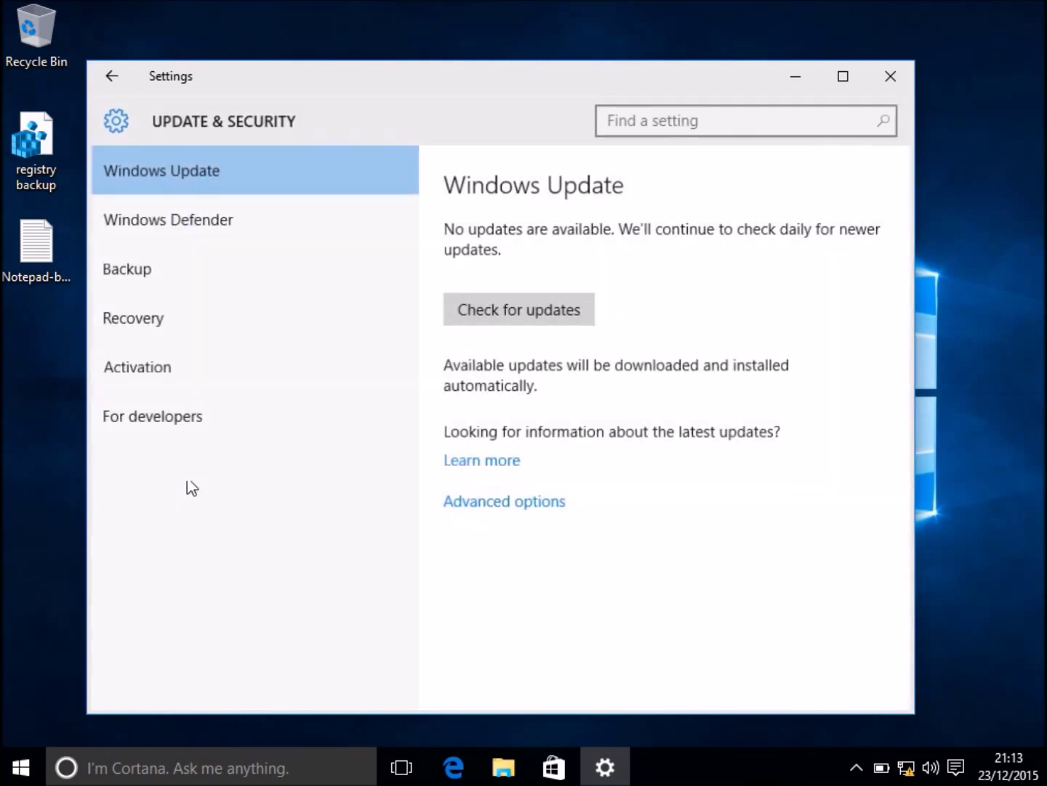
click(247, 334)
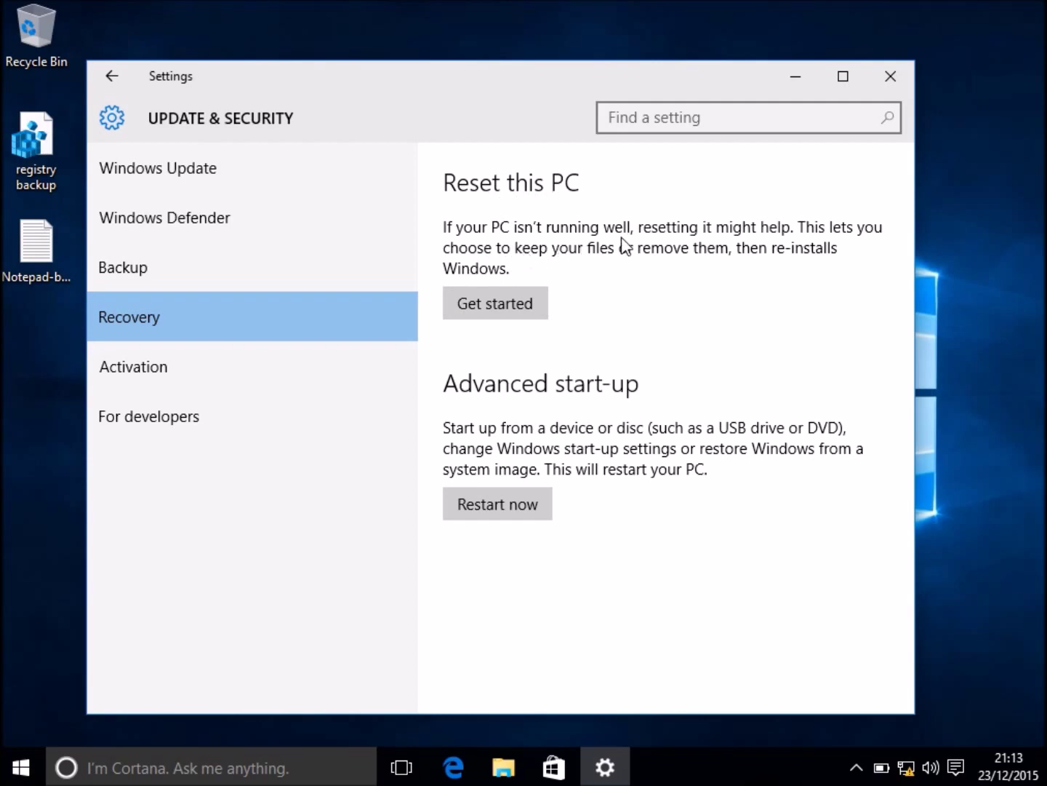
Start Reset this PC with the Keep my files option.
click(522, 314)
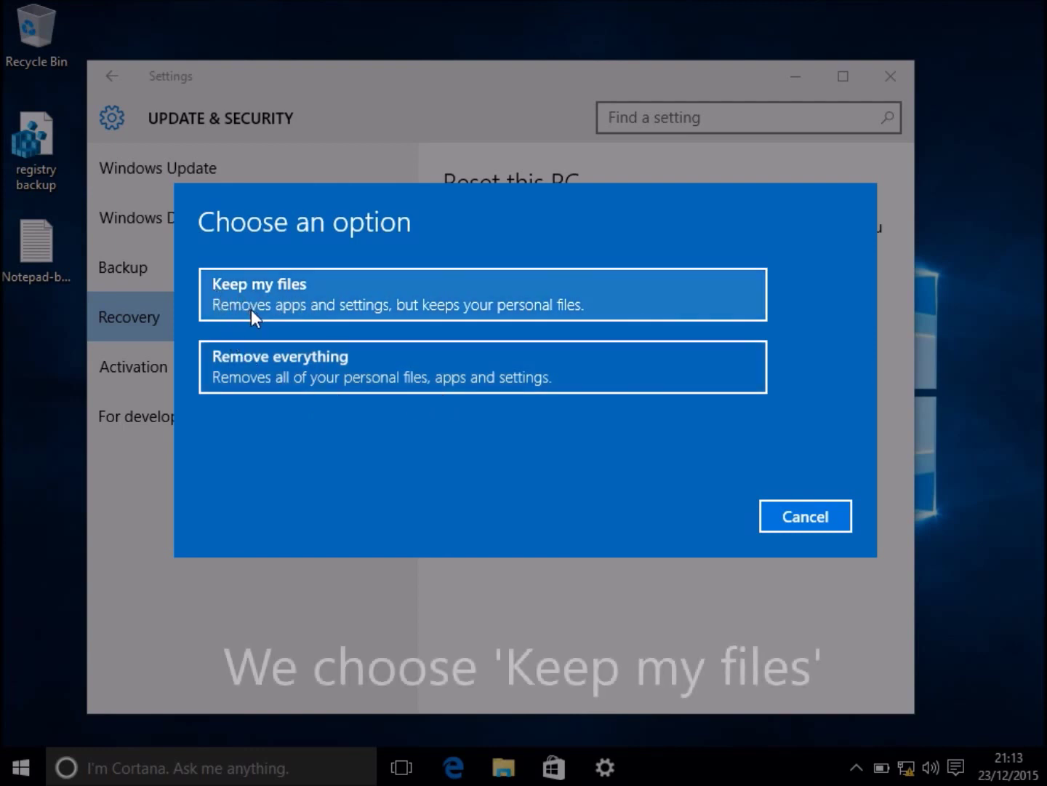
click(350, 287)
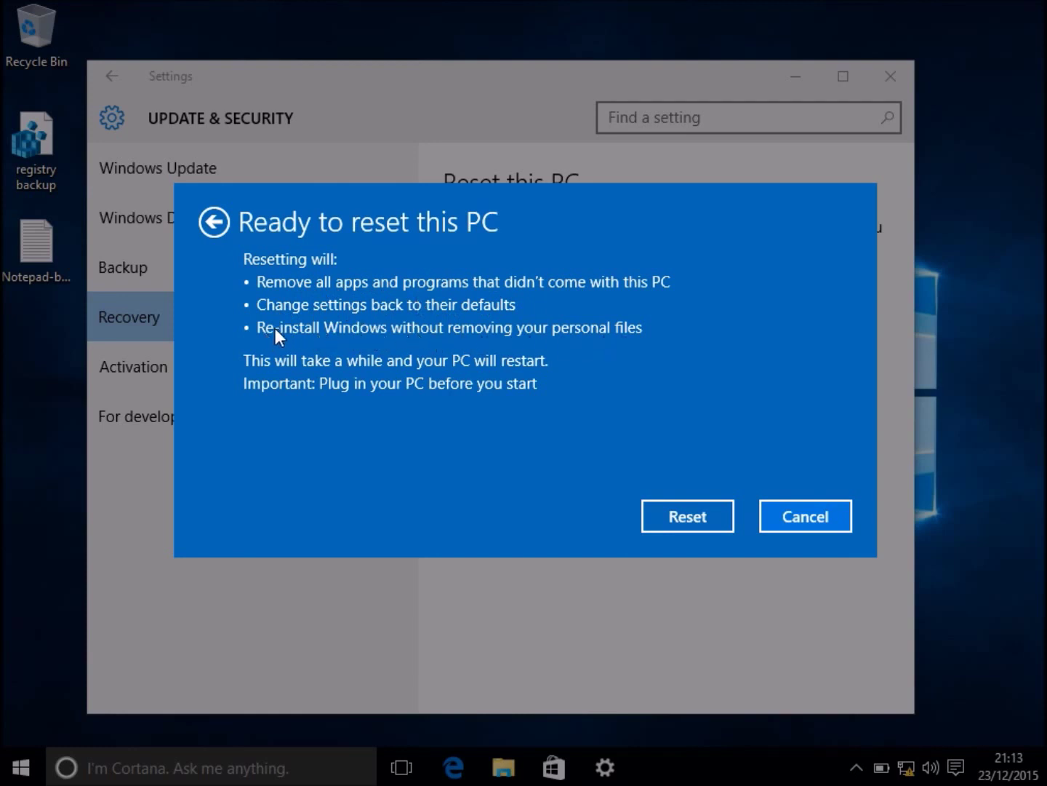
Confirm Reset and let Windows reinstall and restart to the lock screen.
click(653, 515)
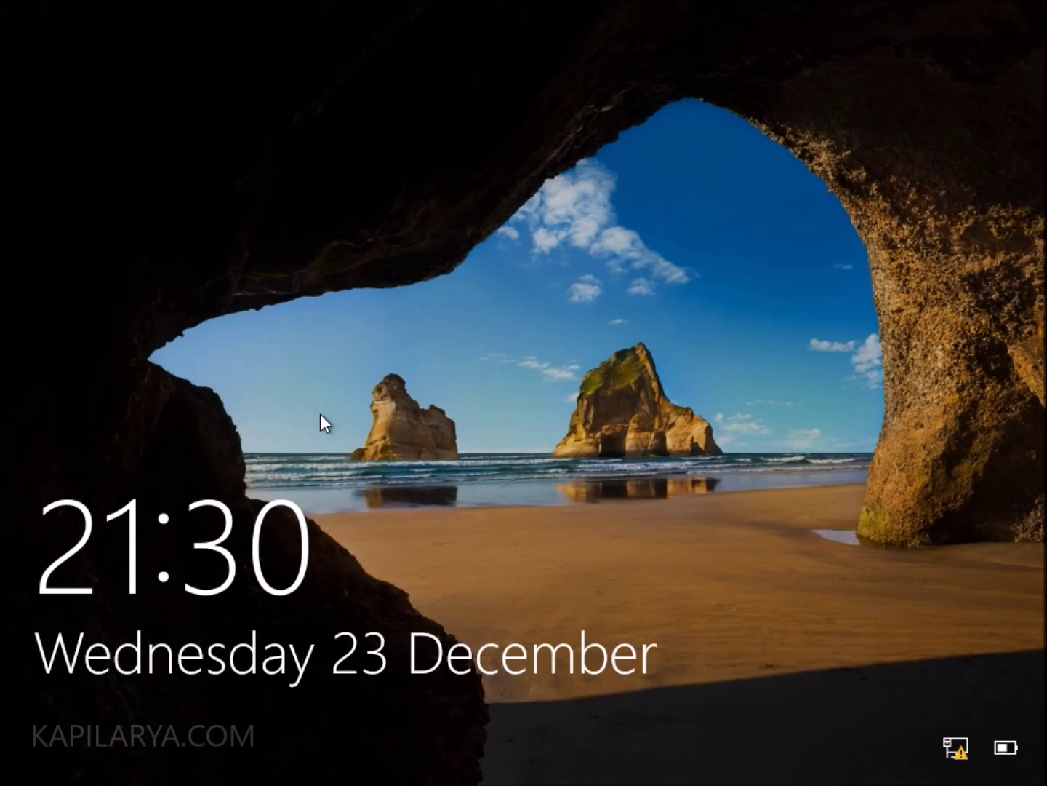
Sign in from the lock screen with the account password.
click(328, 449)
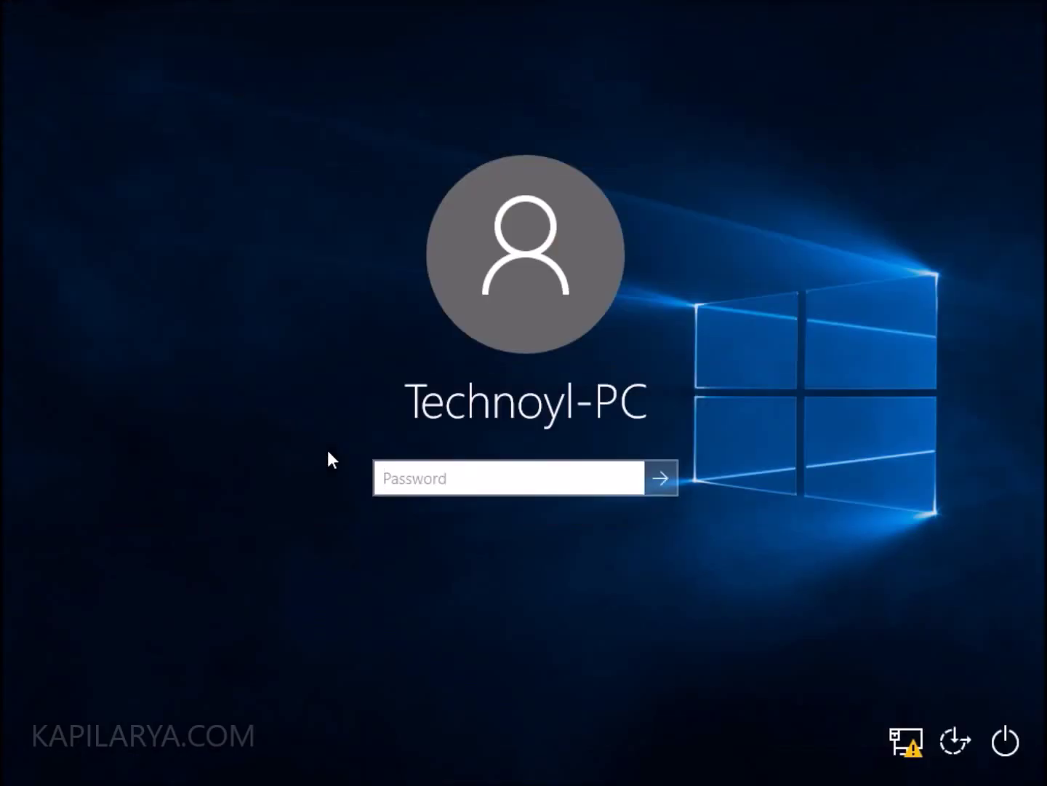
text(•••••)
key(Return)
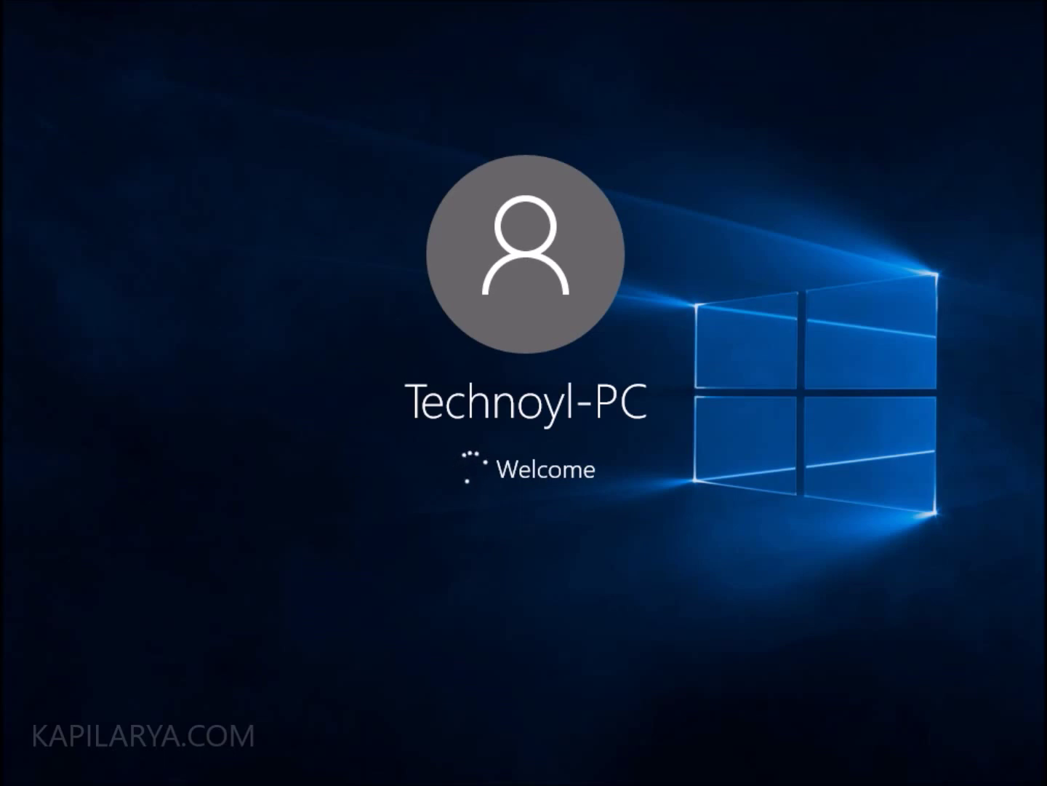